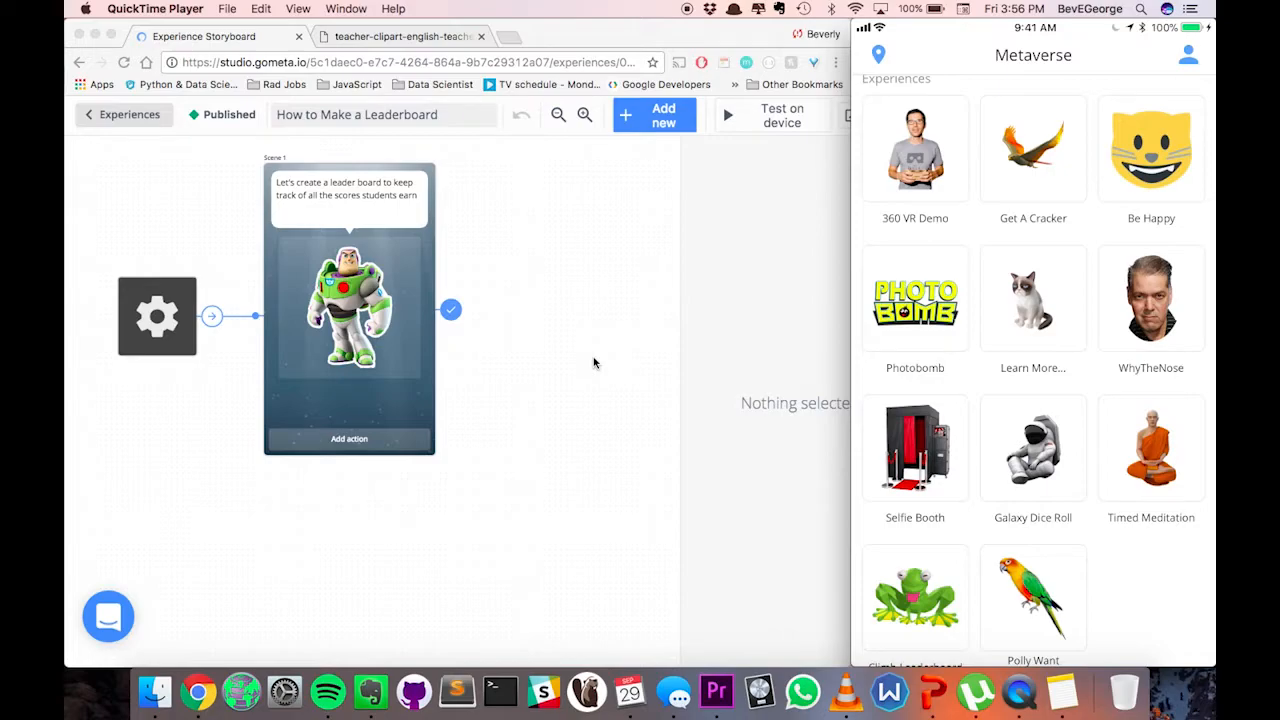
Open leaderboards.metaverseapp.io in a new browser tab
left_click(541, 323)
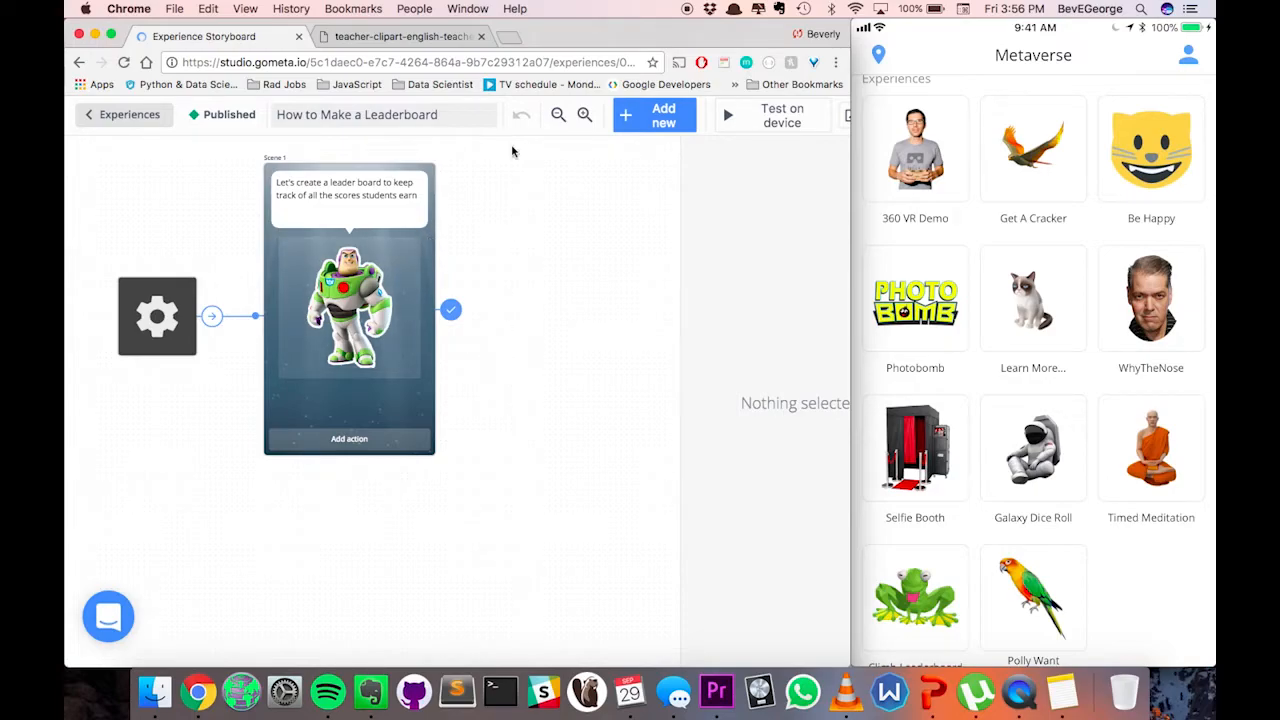
left_click(508, 37)
type("leaderboards.metaverseapp.io")
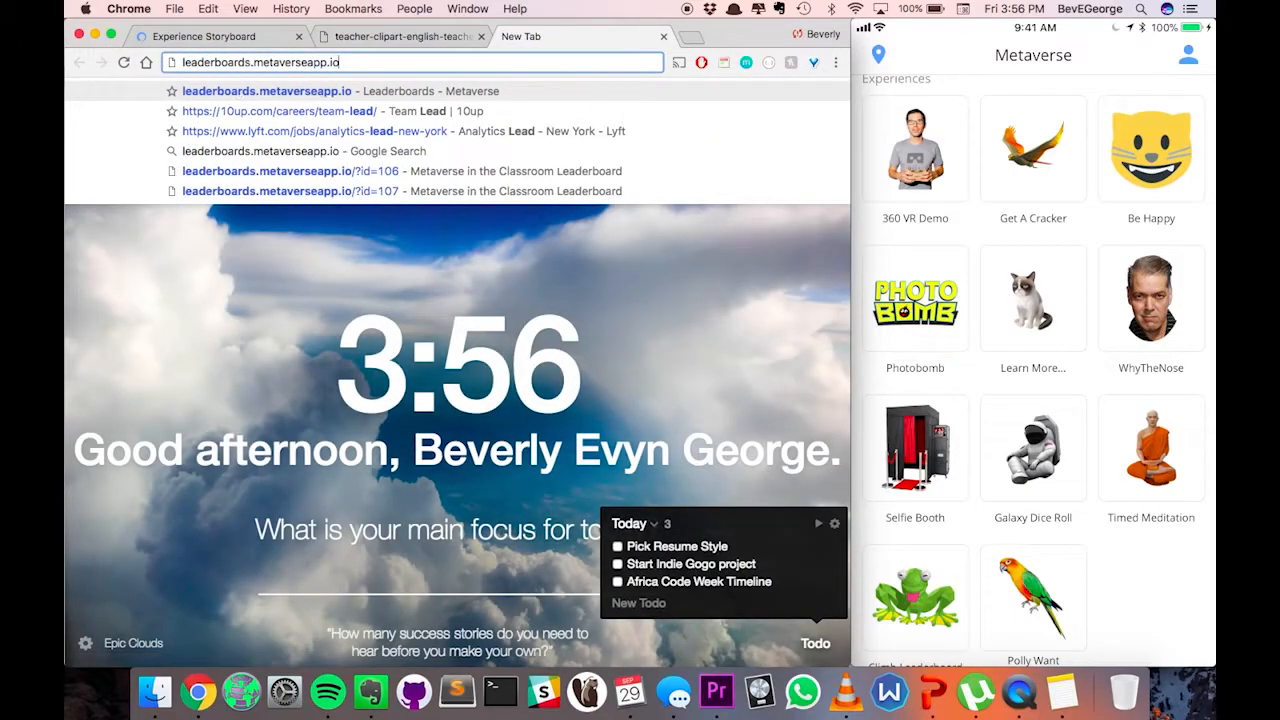
key("Right")
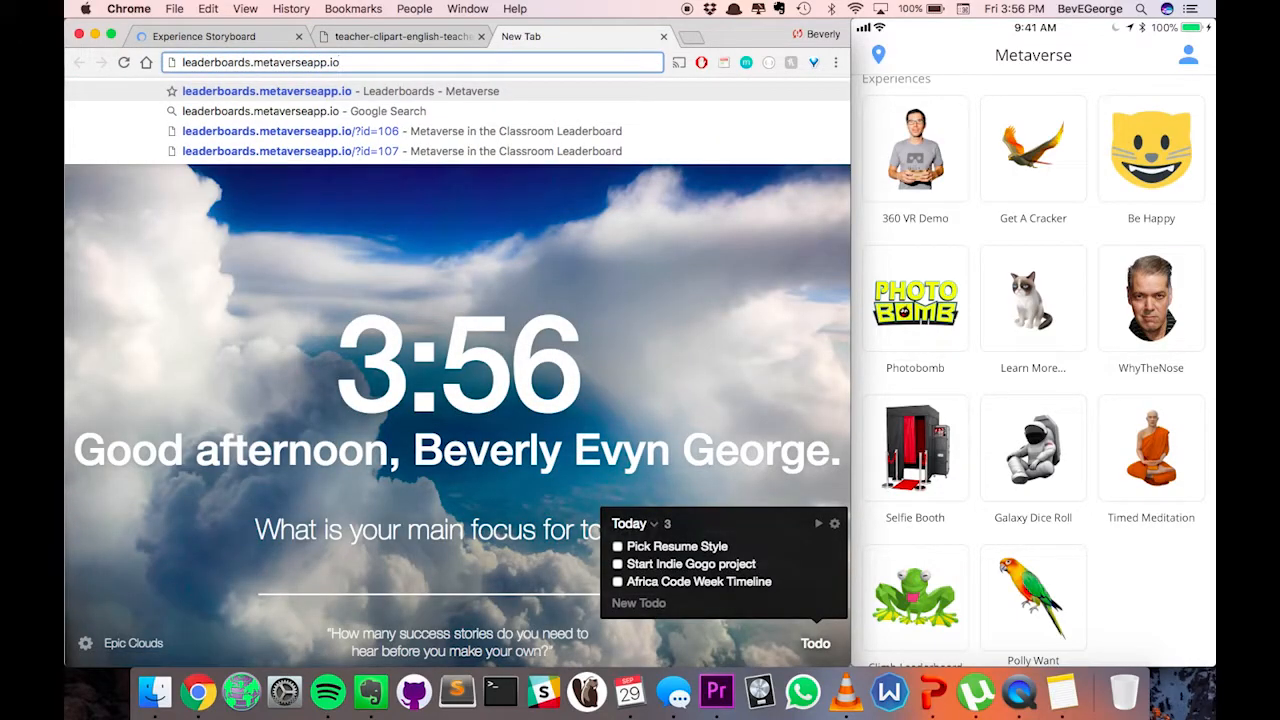
key("Return")
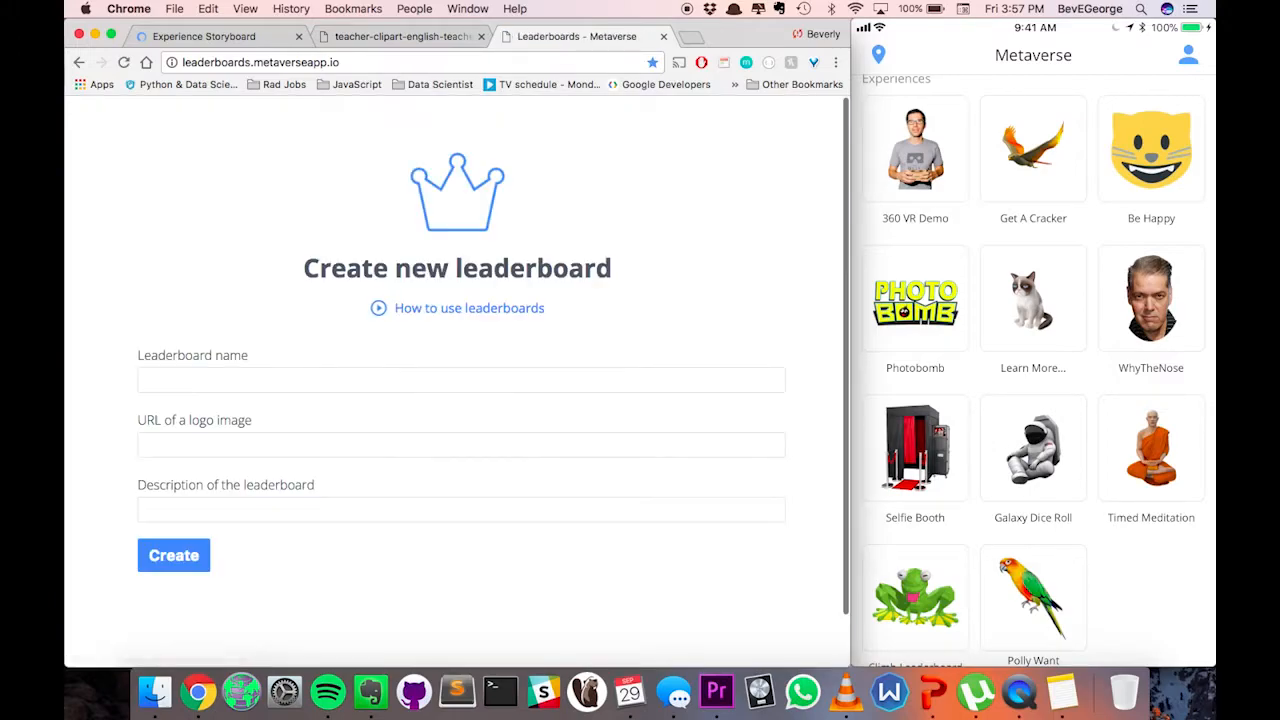
left_click(454, 378)
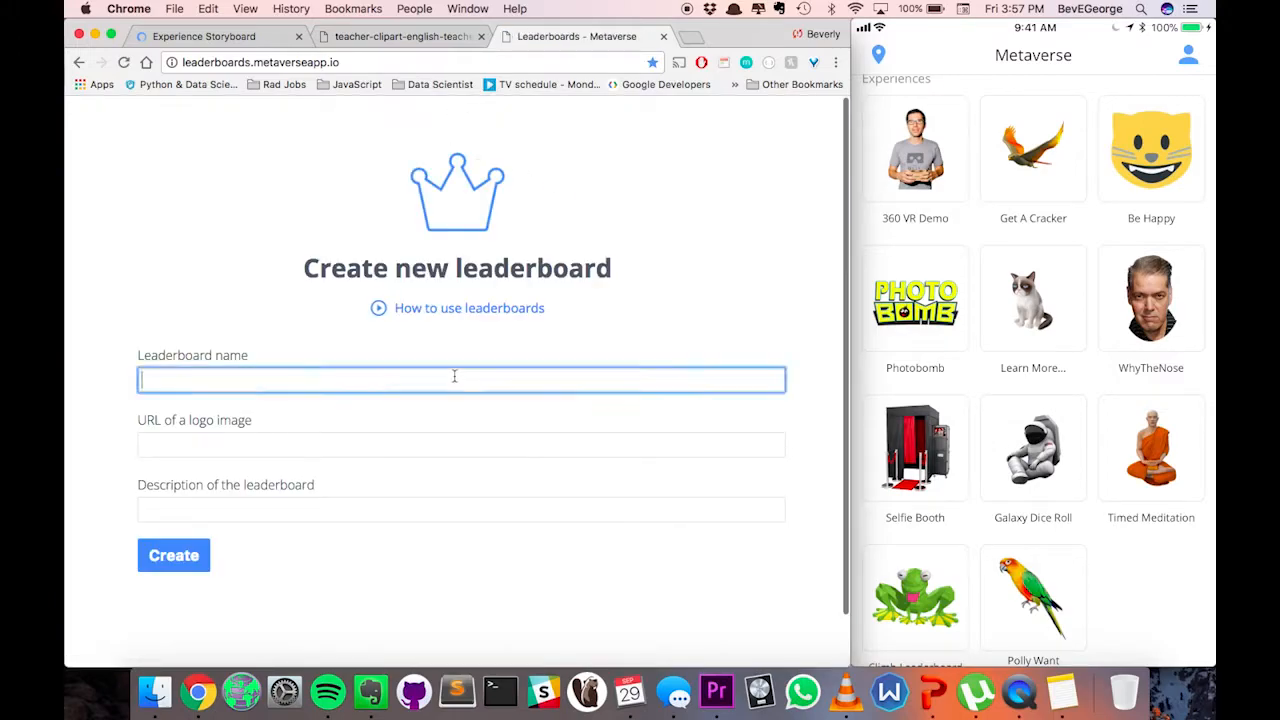
type("Metaverse in the Classroom")
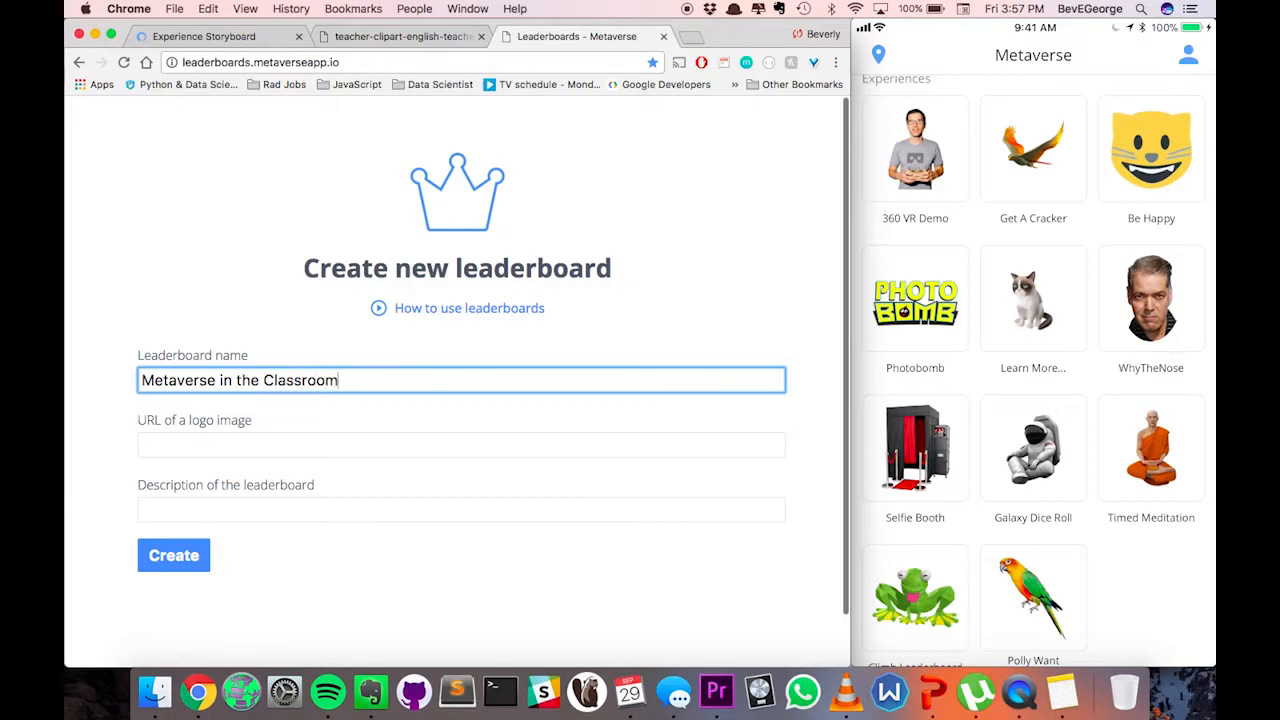
key("Tab")
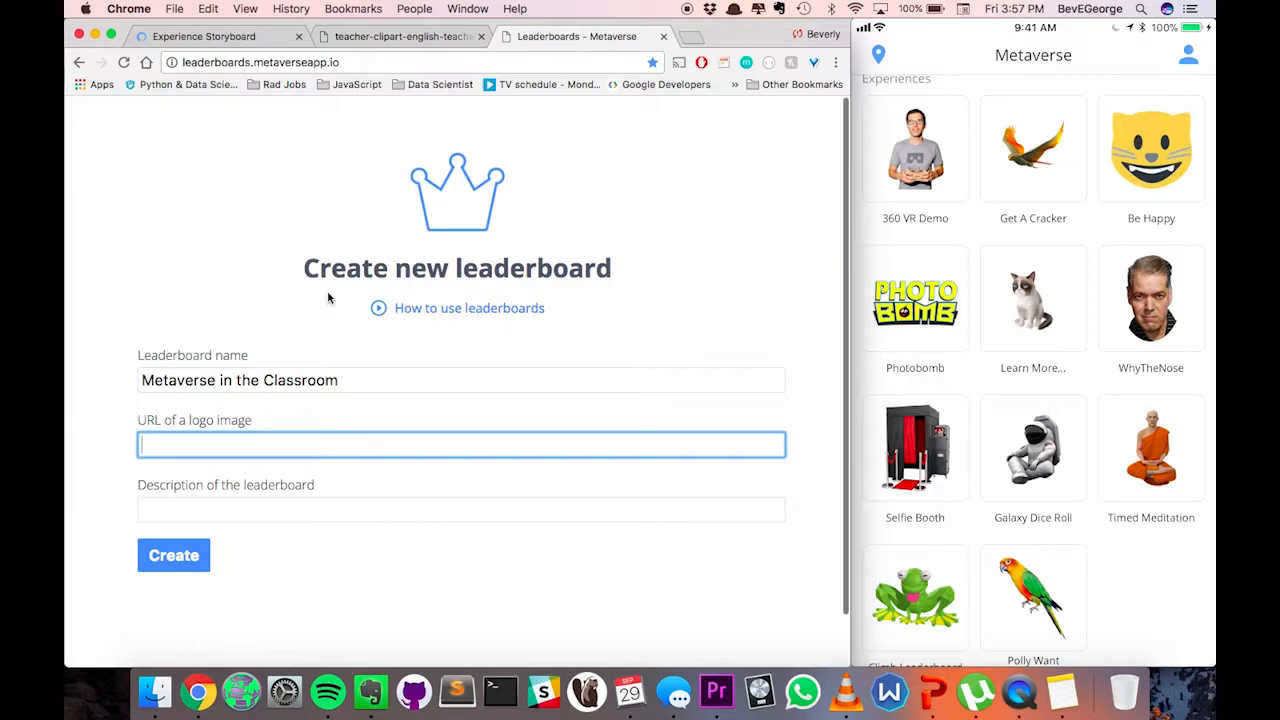
left_click(405, 37)
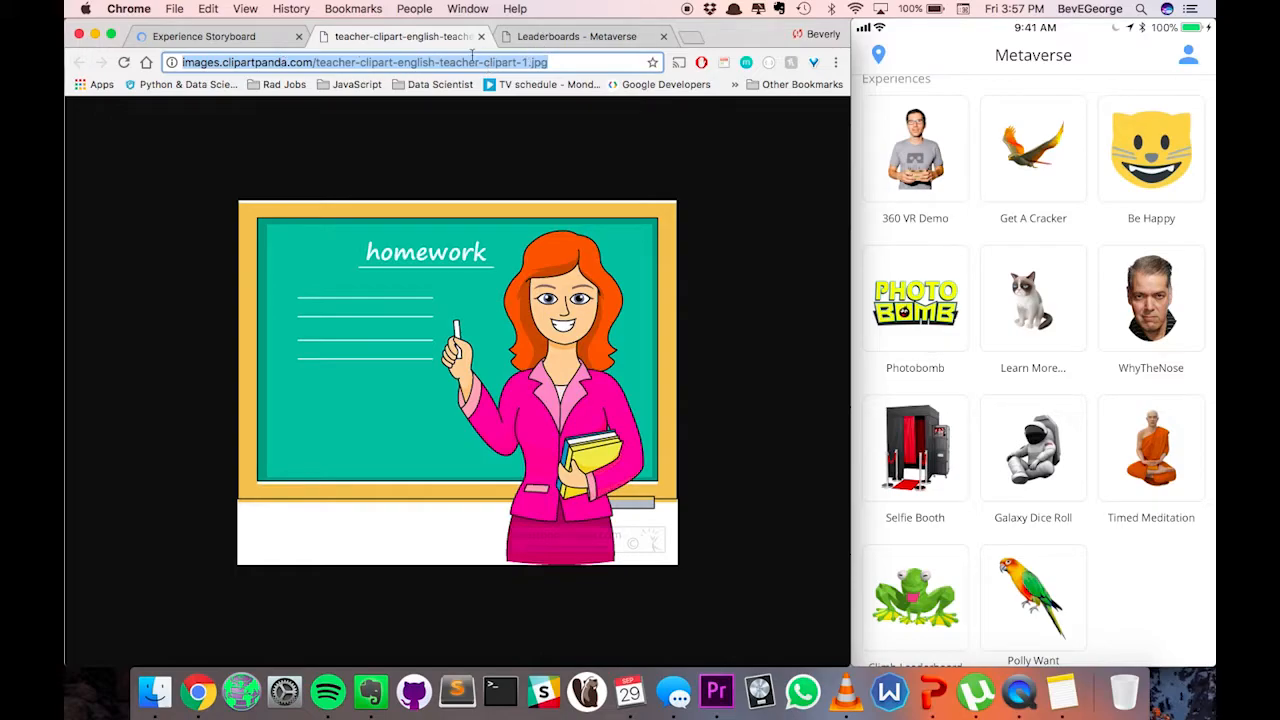
left_click(562, 37)
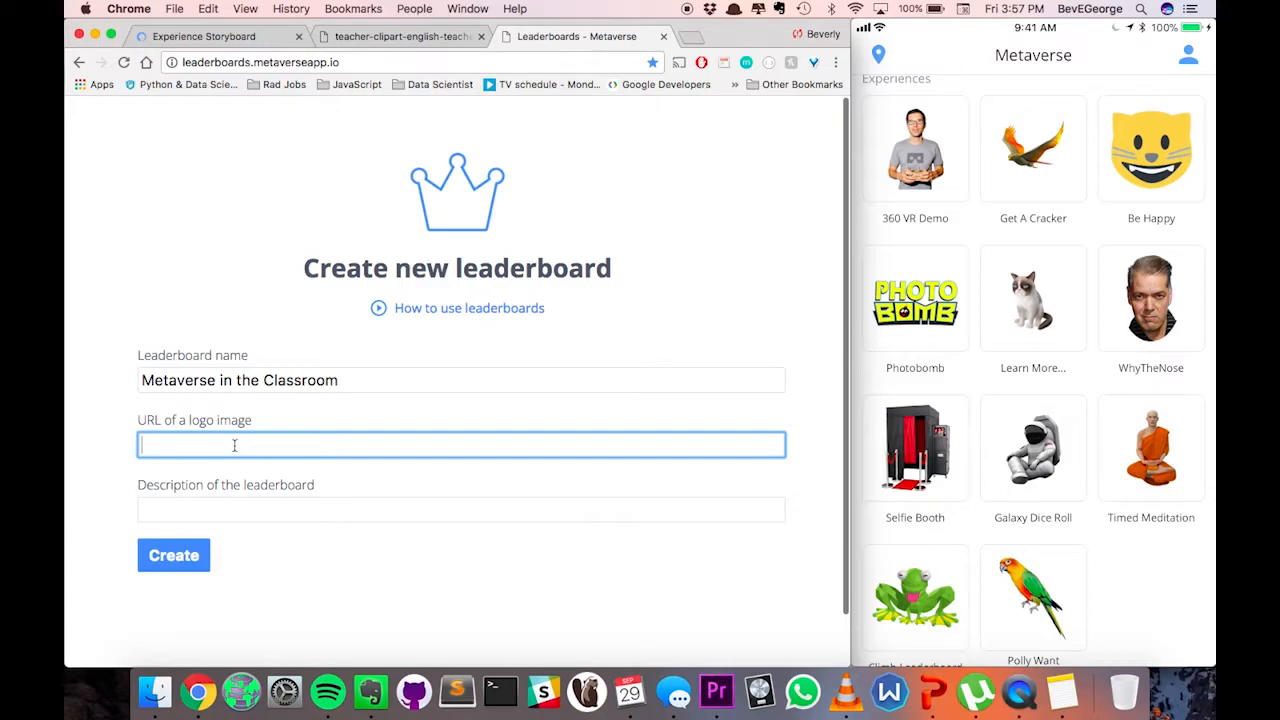
type("http://images.clipartpanda.com/teacher-clipart-english-teacher-clipart-1.jpg")
Set the leaderboard's description to "Classroom Leaderboard"
left_click(382, 512)
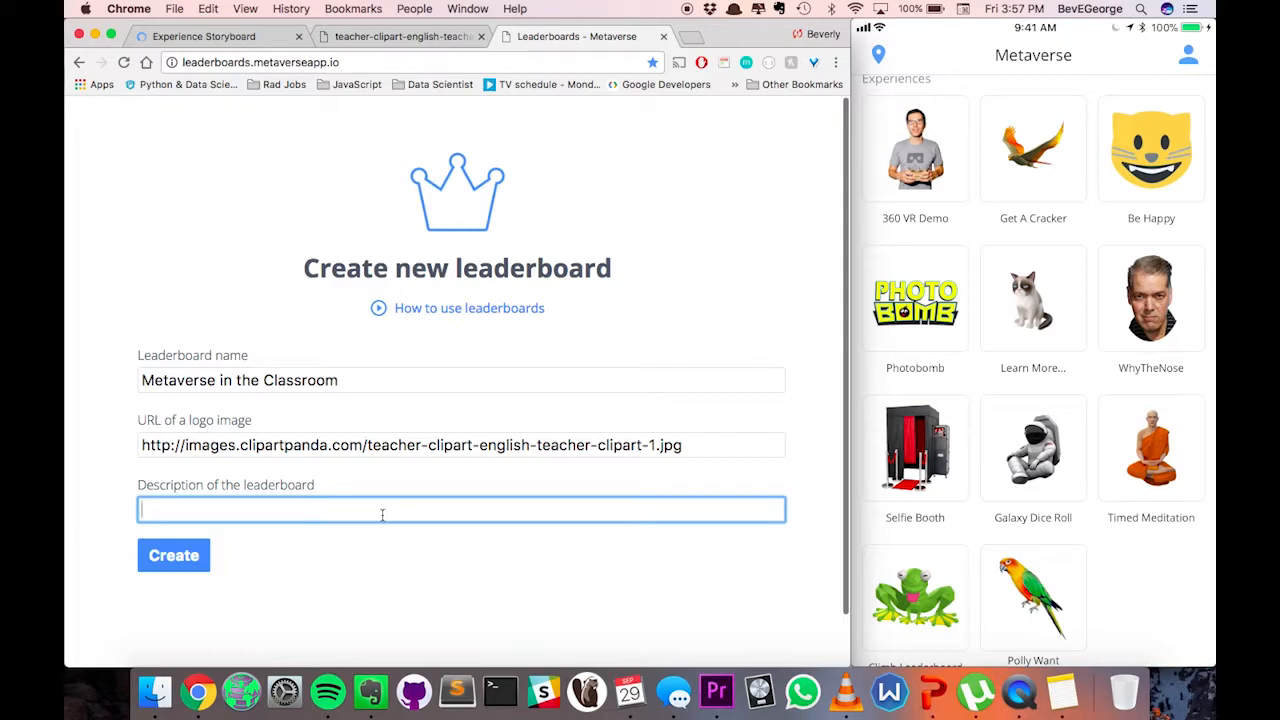
type("Classrom")
key("BackSpace")
key("BackSpace")
type("om Le")
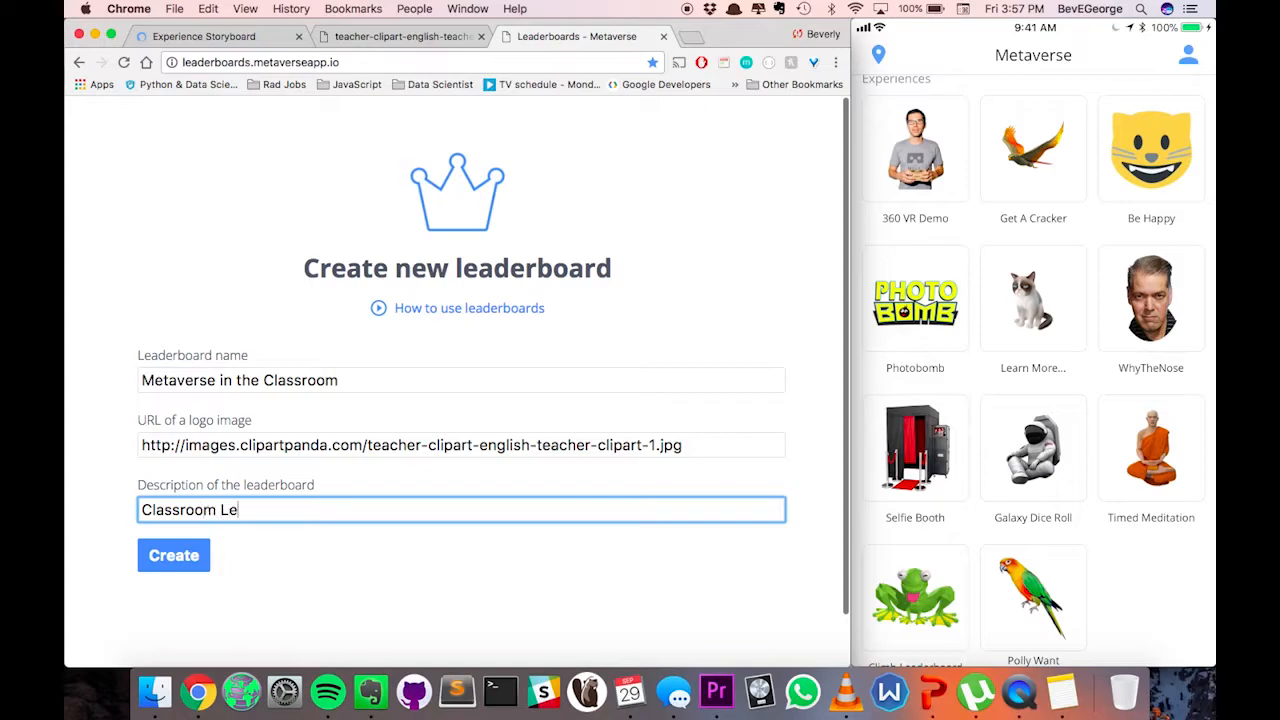
type("aderboard")
Create the leaderboard and select its generated API key in the confirmation message
scroll(580, 531, "down", 2)
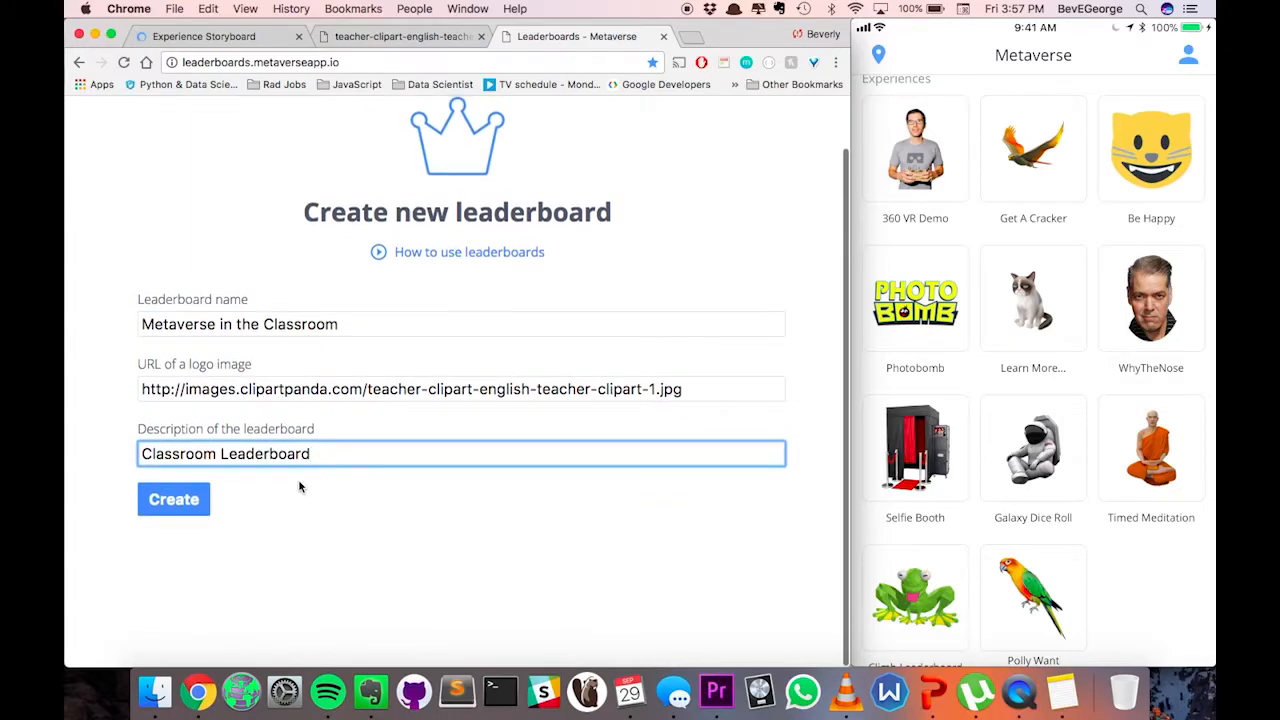
left_click(189, 500)
double_click(556, 565)
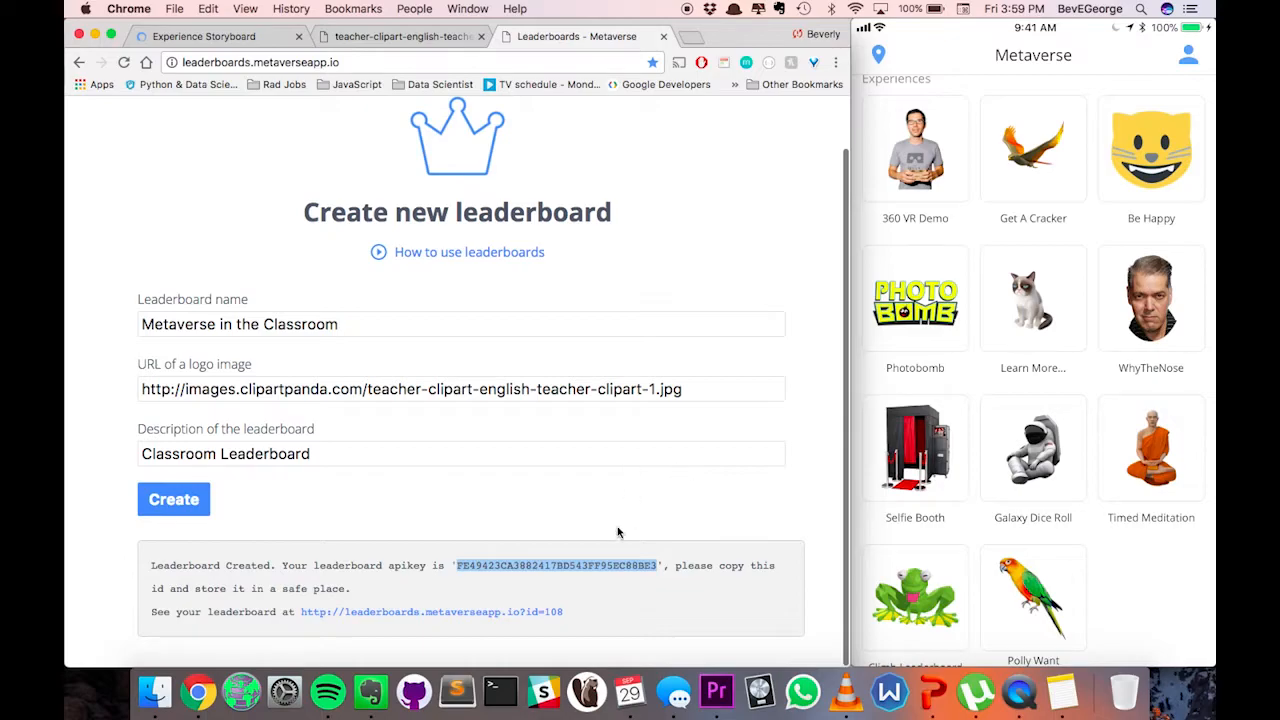
Add a Webview scene to the "How to Make a Leaderboard" experience storyboard
left_click(203, 38)
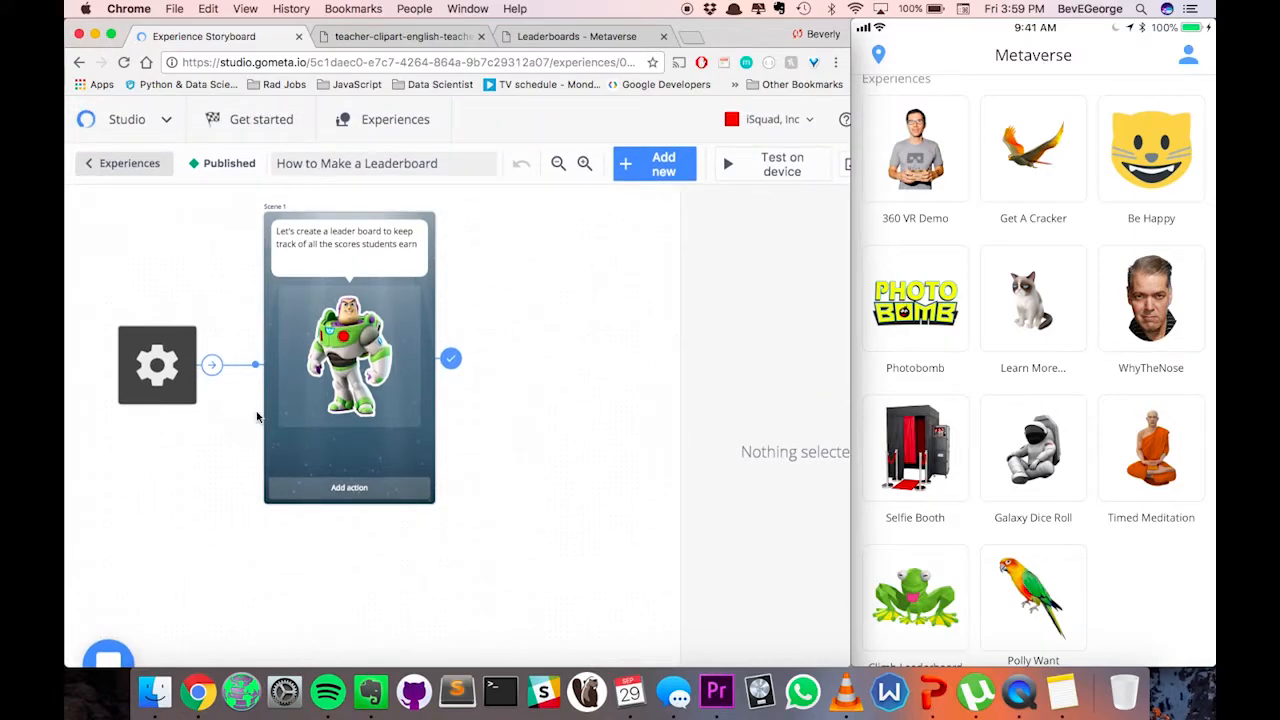
left_click(660, 168)
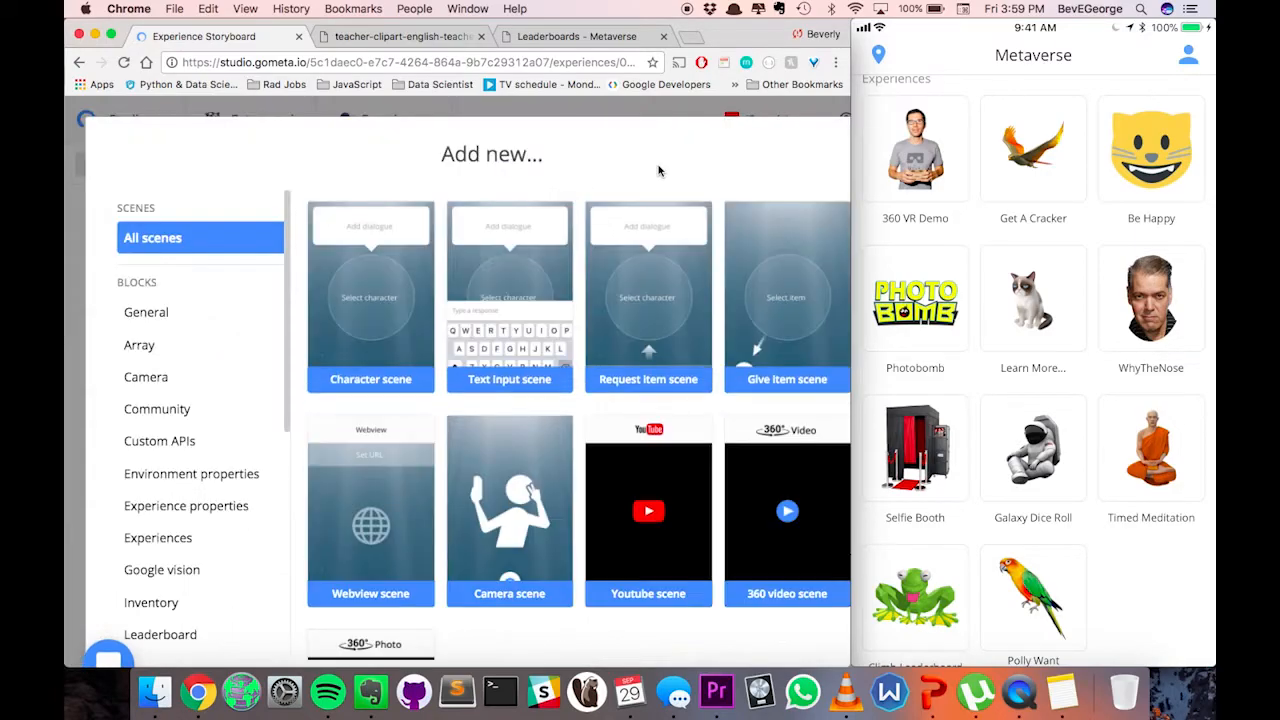
scroll(509, 470, "down", 2)
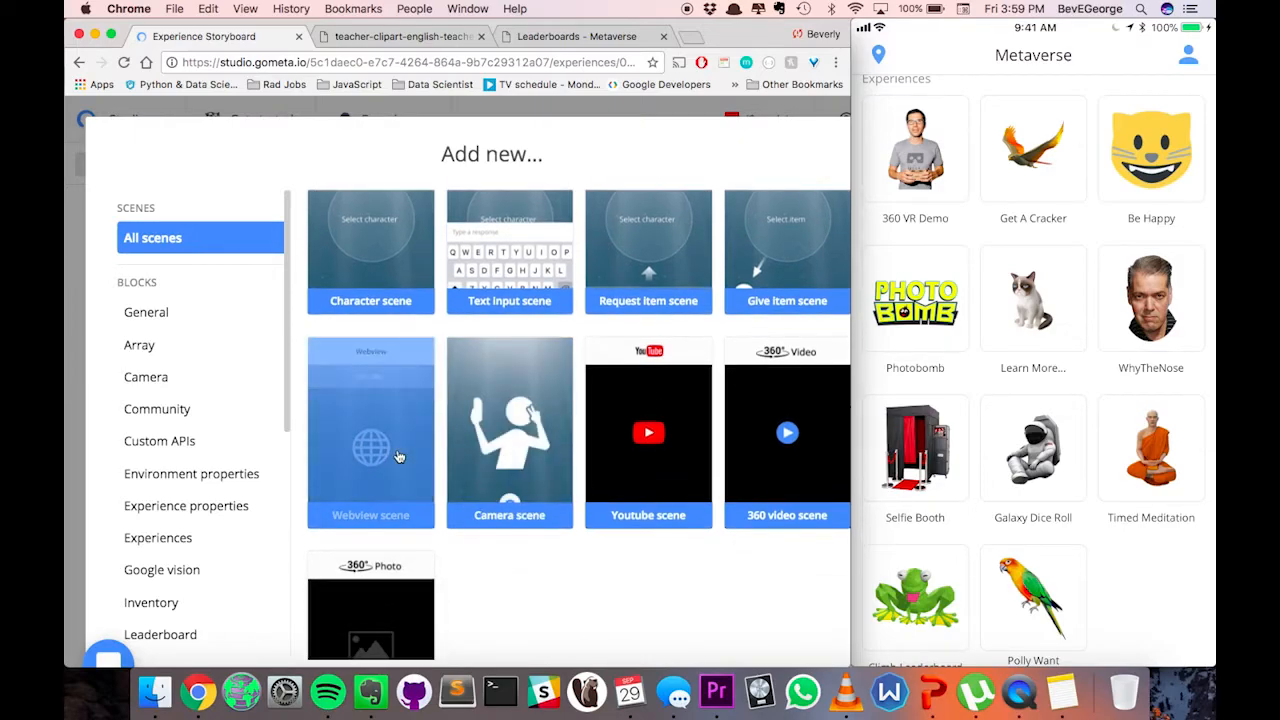
left_click(396, 456)
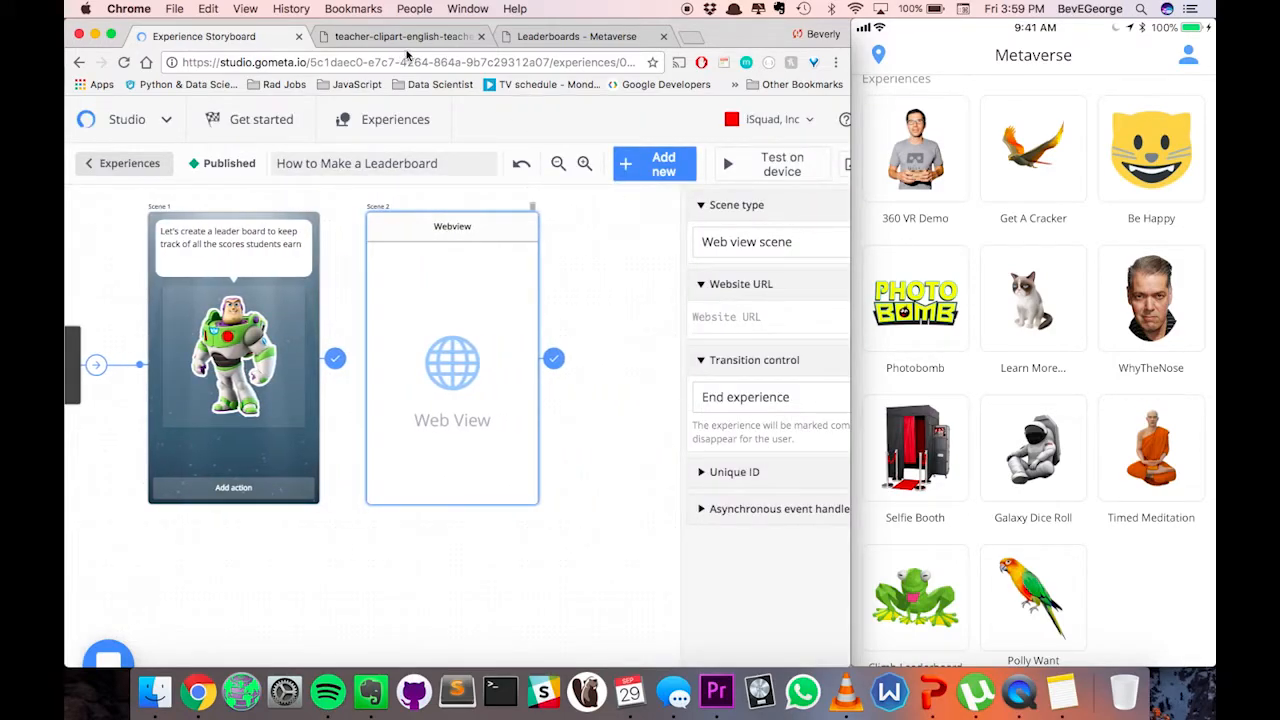
left_click(596, 37)
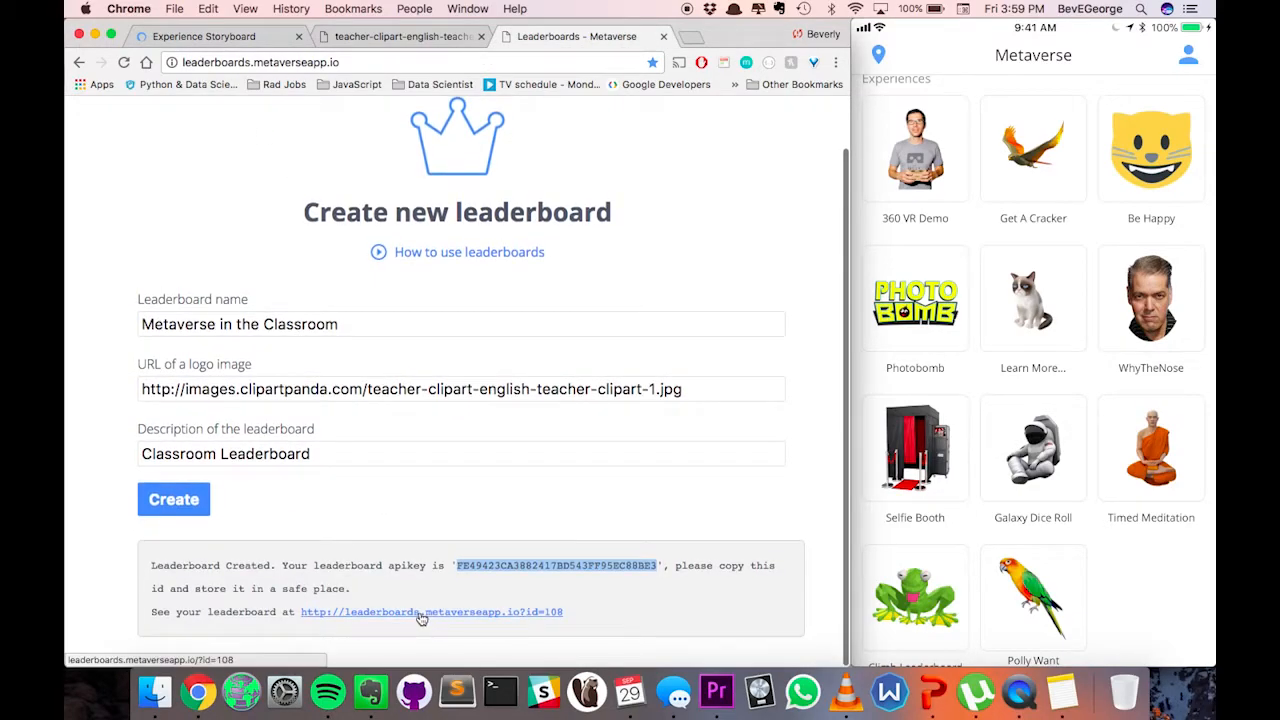
right_click(506, 616)
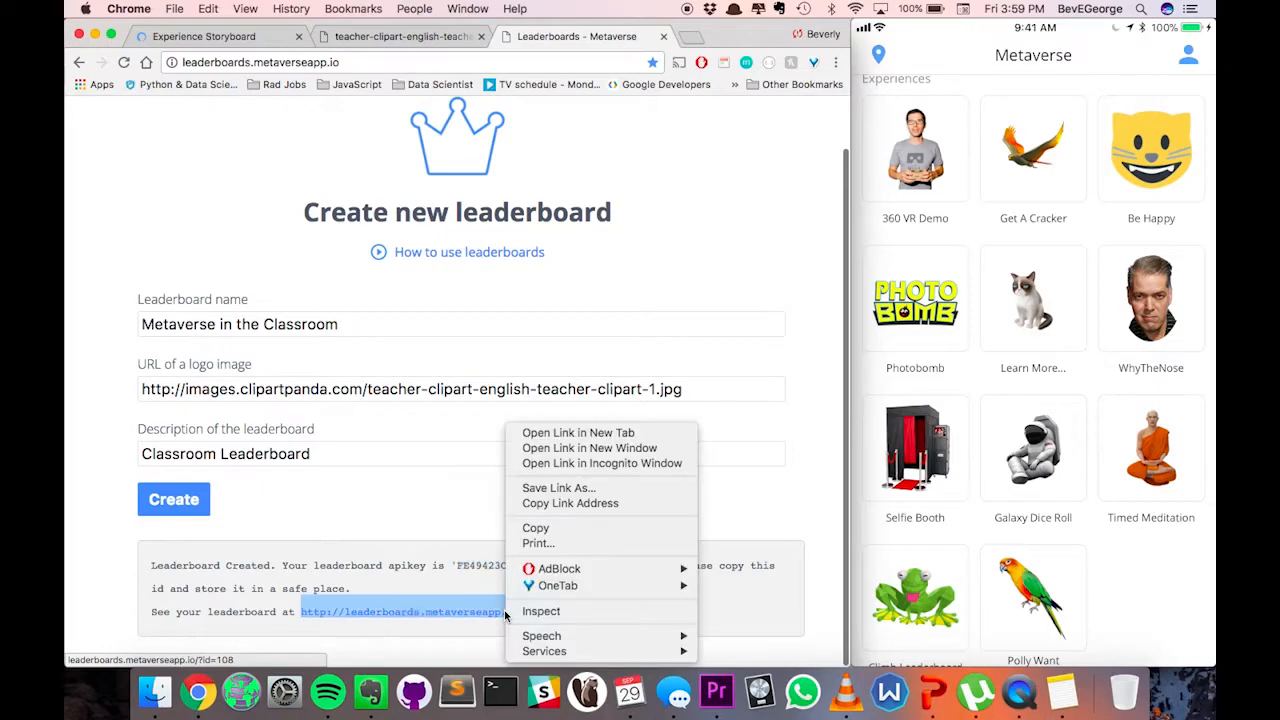
left_click(555, 529)
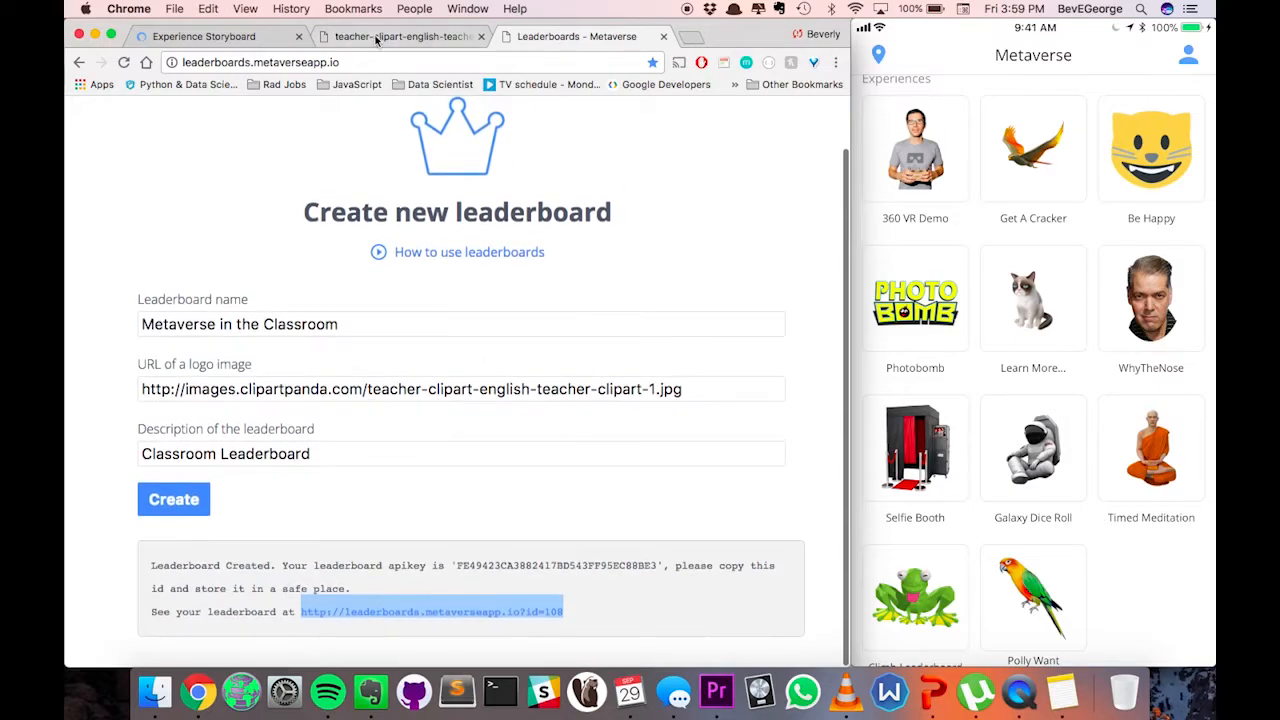
left_click(193, 38)
scroll(643, 457, "up", 3)
left_click(680, 314)
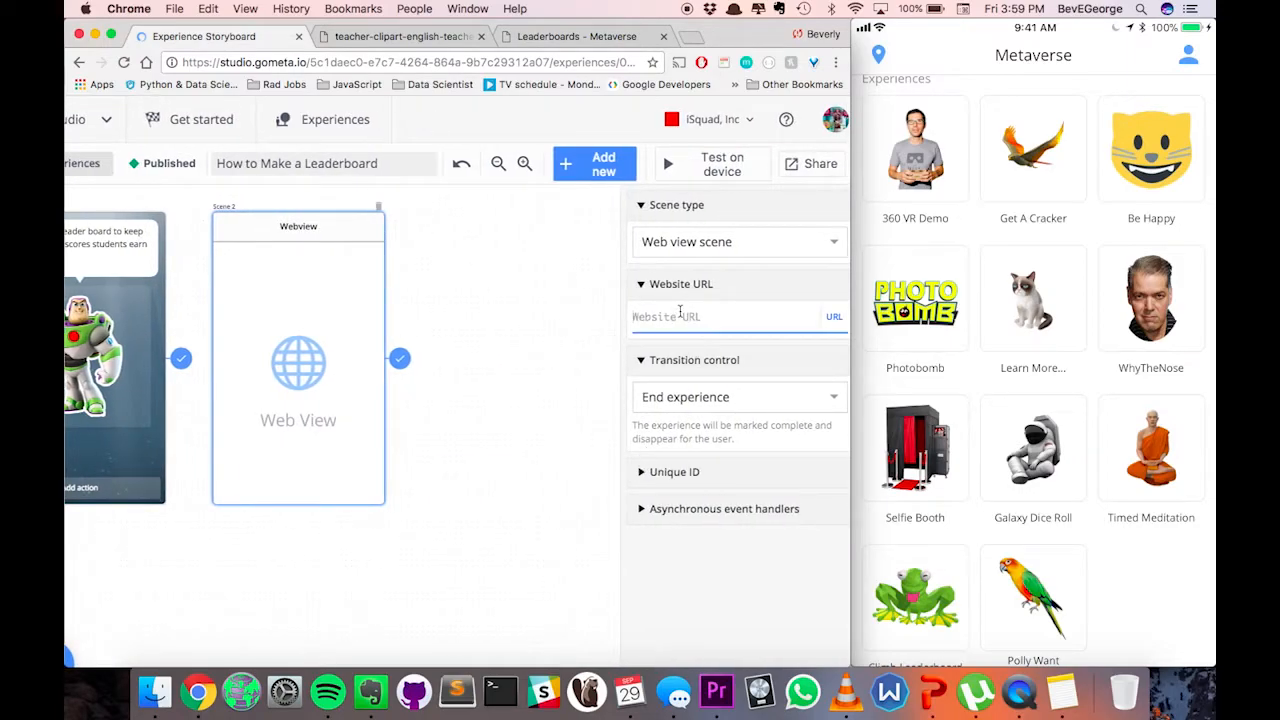
right_click(680, 314)
left_click(703, 386)
key("Return")
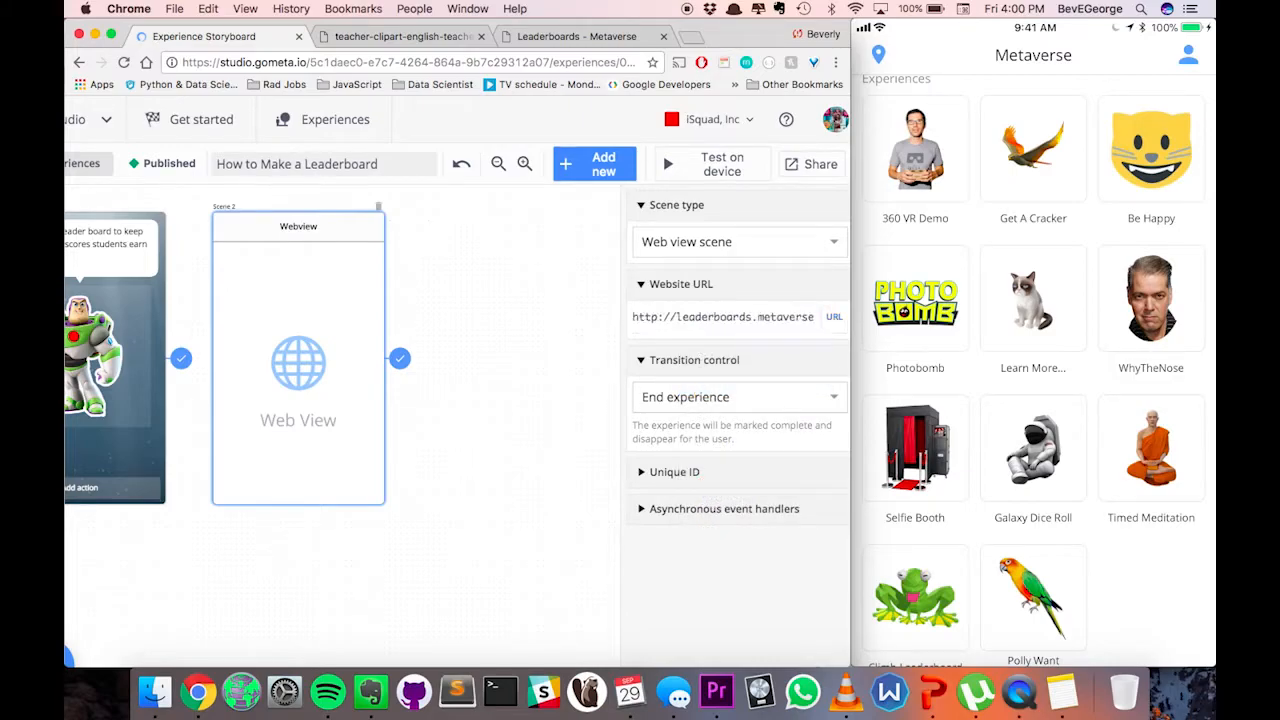
Add an action to Scene 1 with the response text "Go to Leaderboard"
scroll(559, 358, "left", 2)
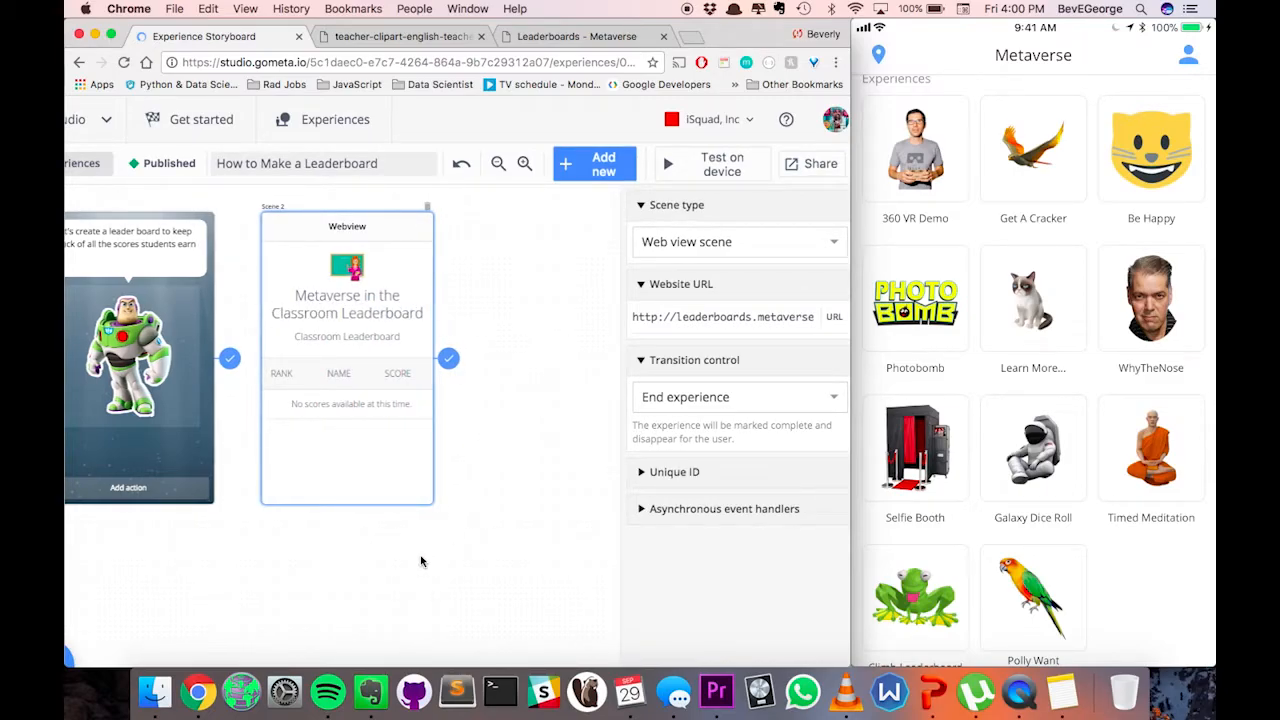
scroll(421, 561, "left", 4)
scroll(421, 561, "left", 1)
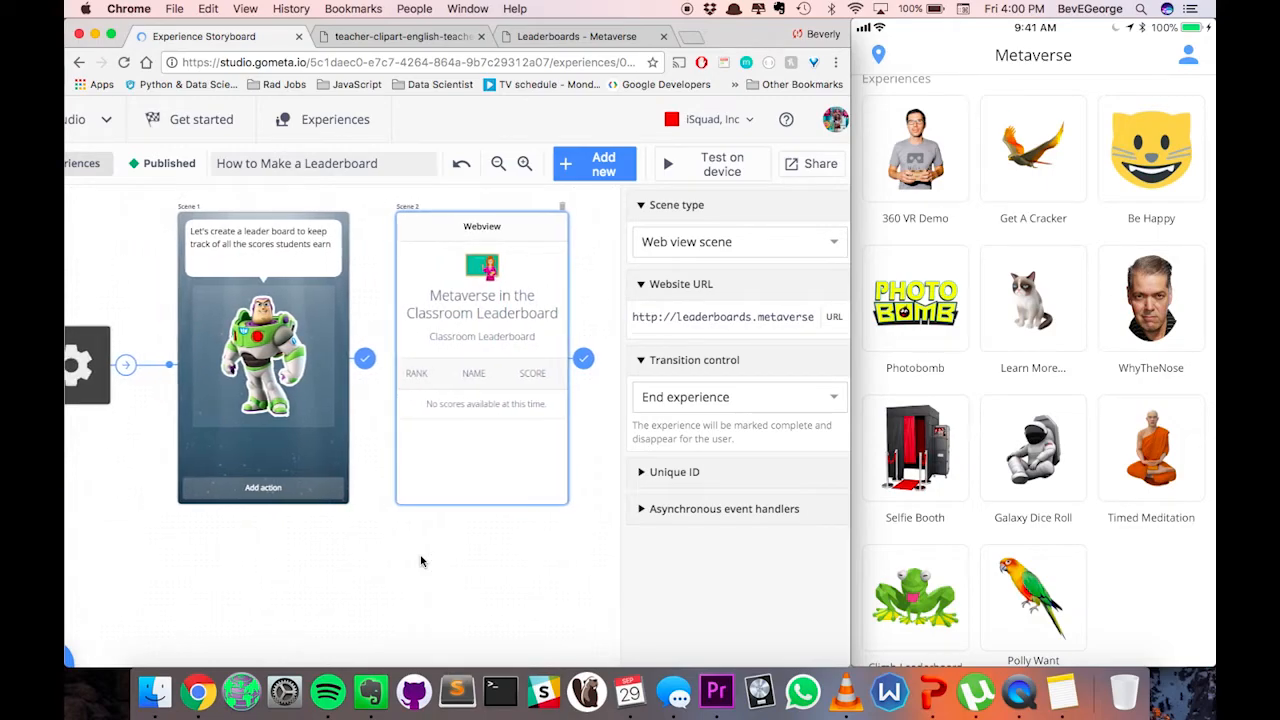
scroll(421, 561, "down", 2)
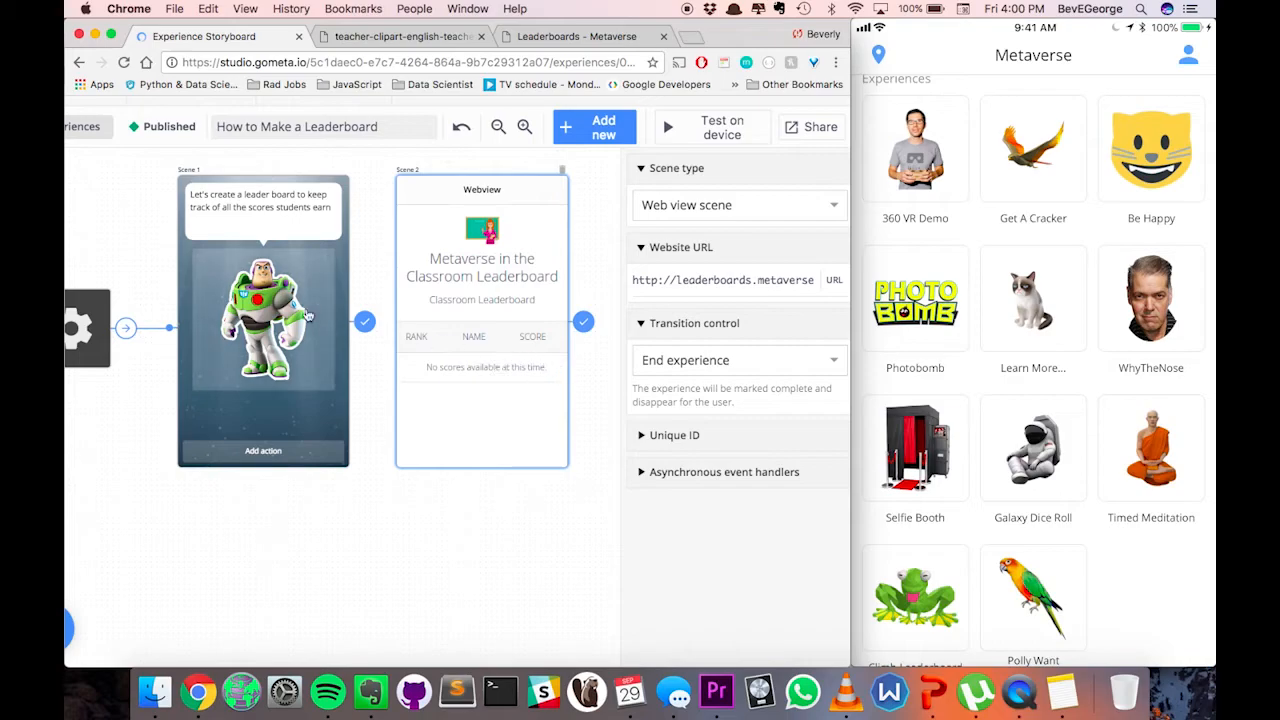
left_click(274, 446)
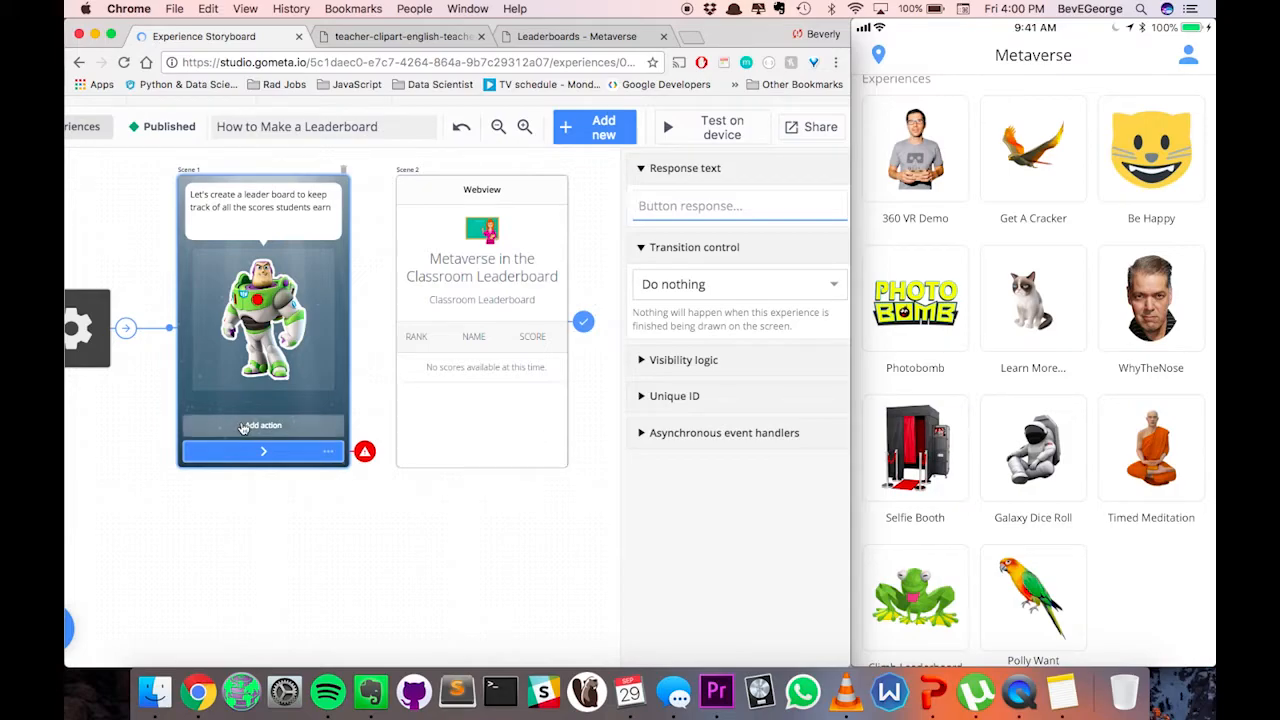
left_click(657, 205)
type("Go to Leaderboard")
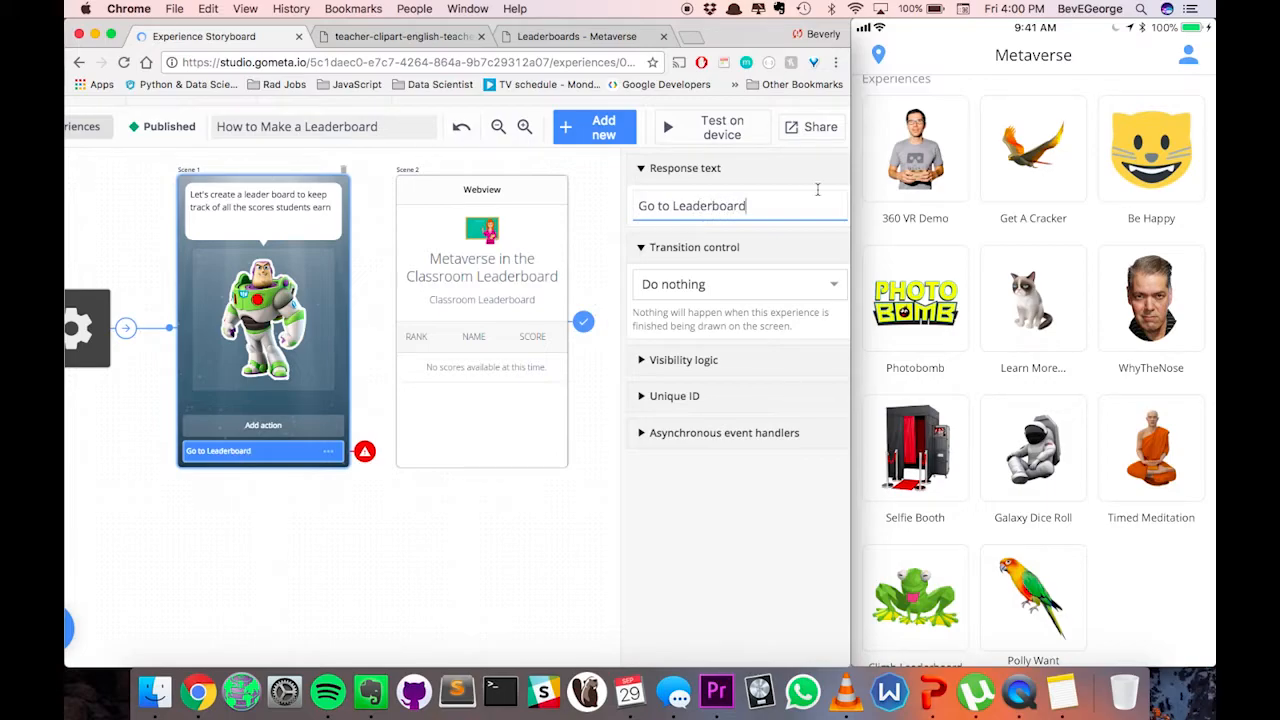
Make the "Go to Leaderboard" action transition to Scene 2, and deselect it
left_click(727, 286)
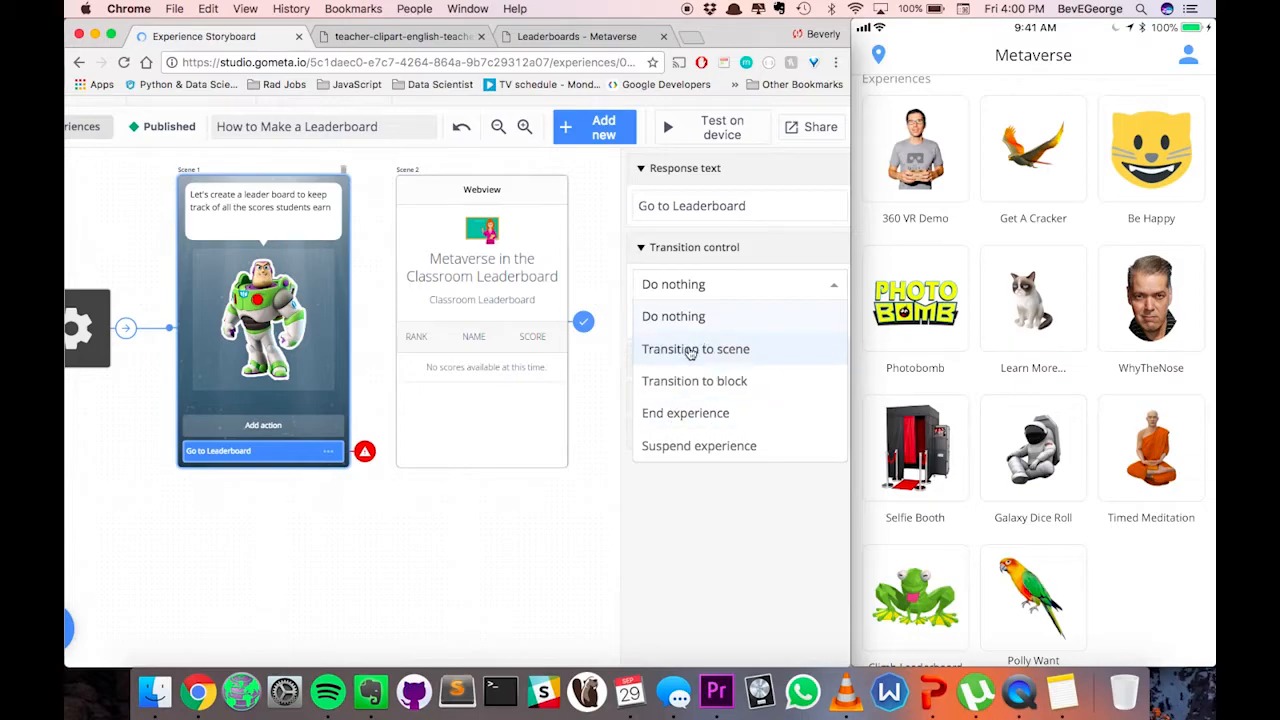
left_click(690, 352)
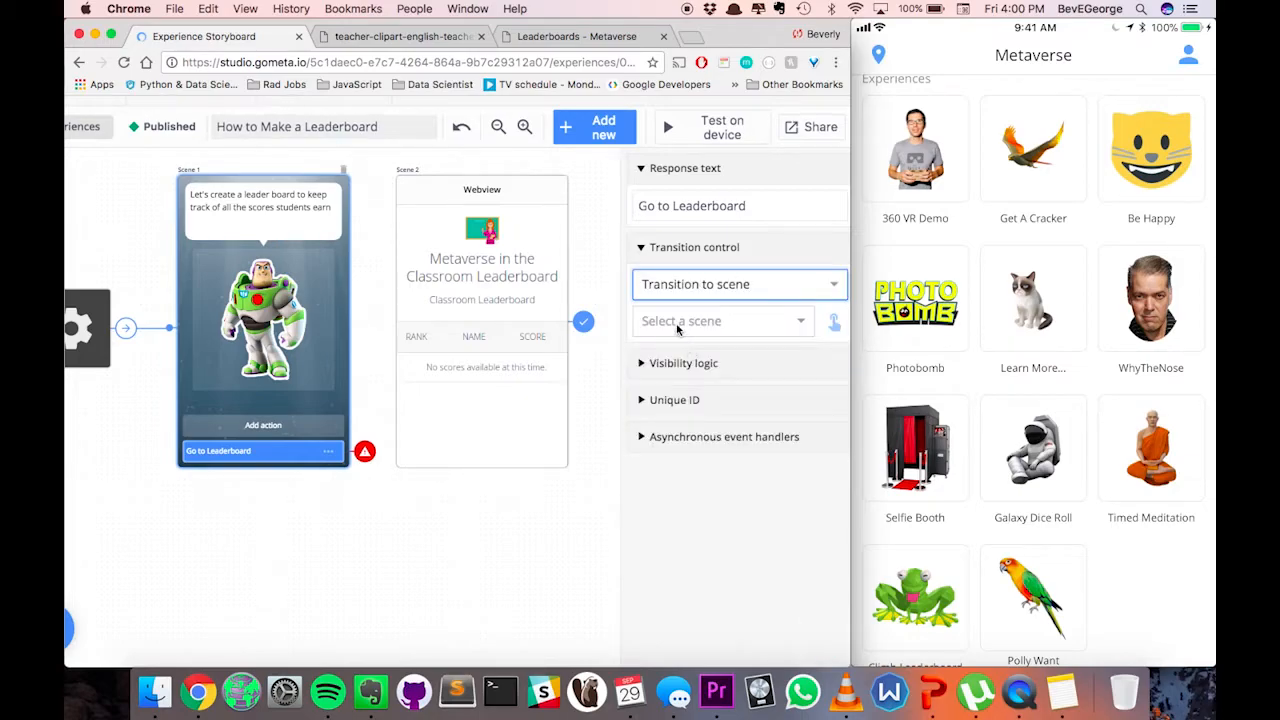
left_click(680, 322)
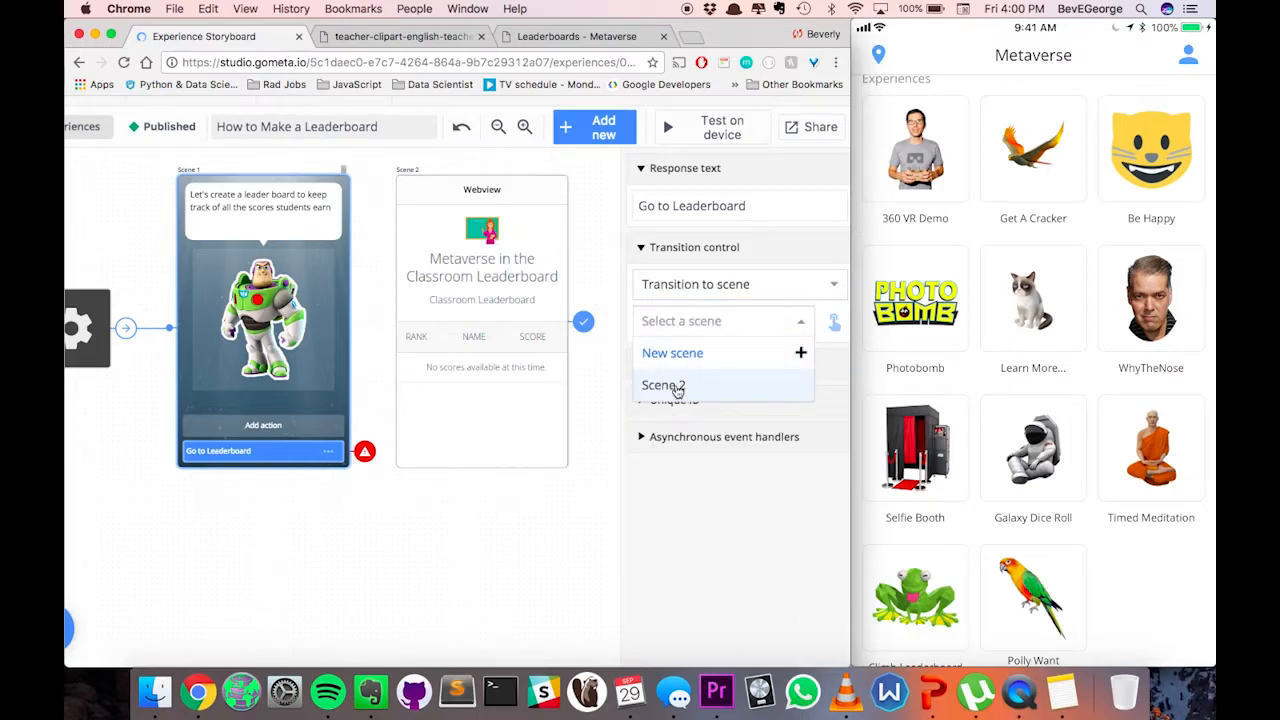
left_click(666, 385)
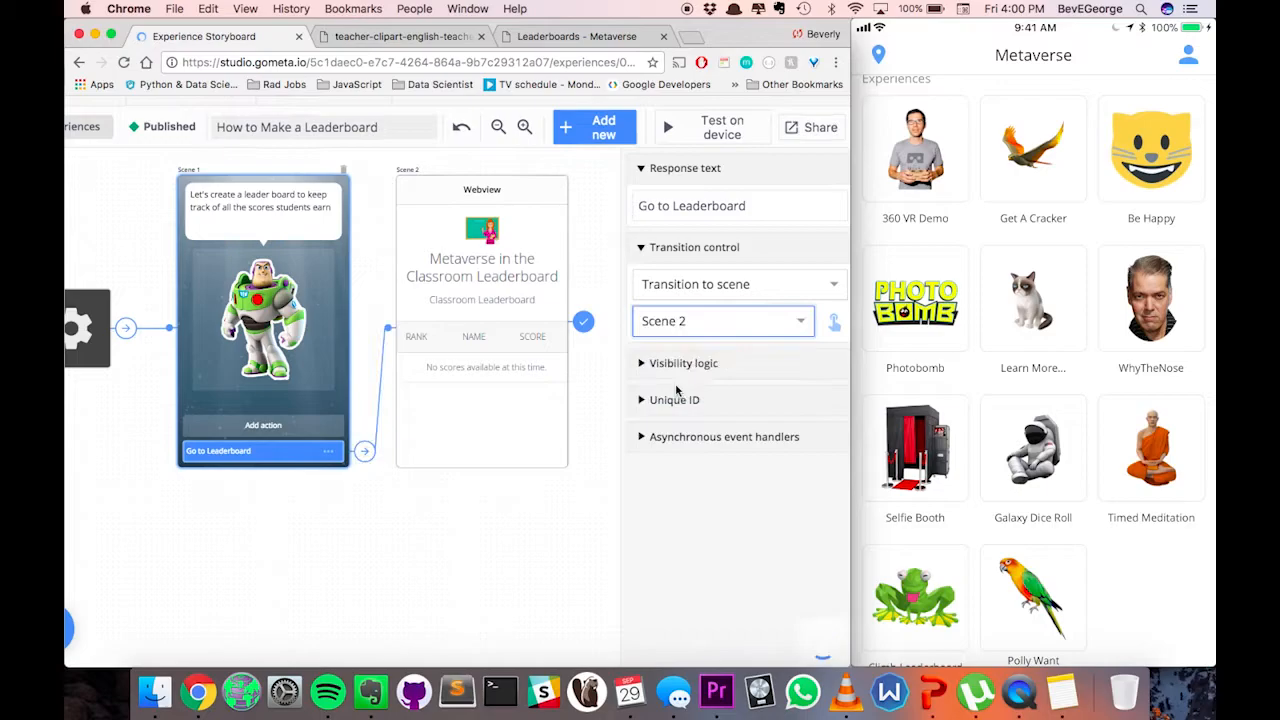
left_click(441, 569)
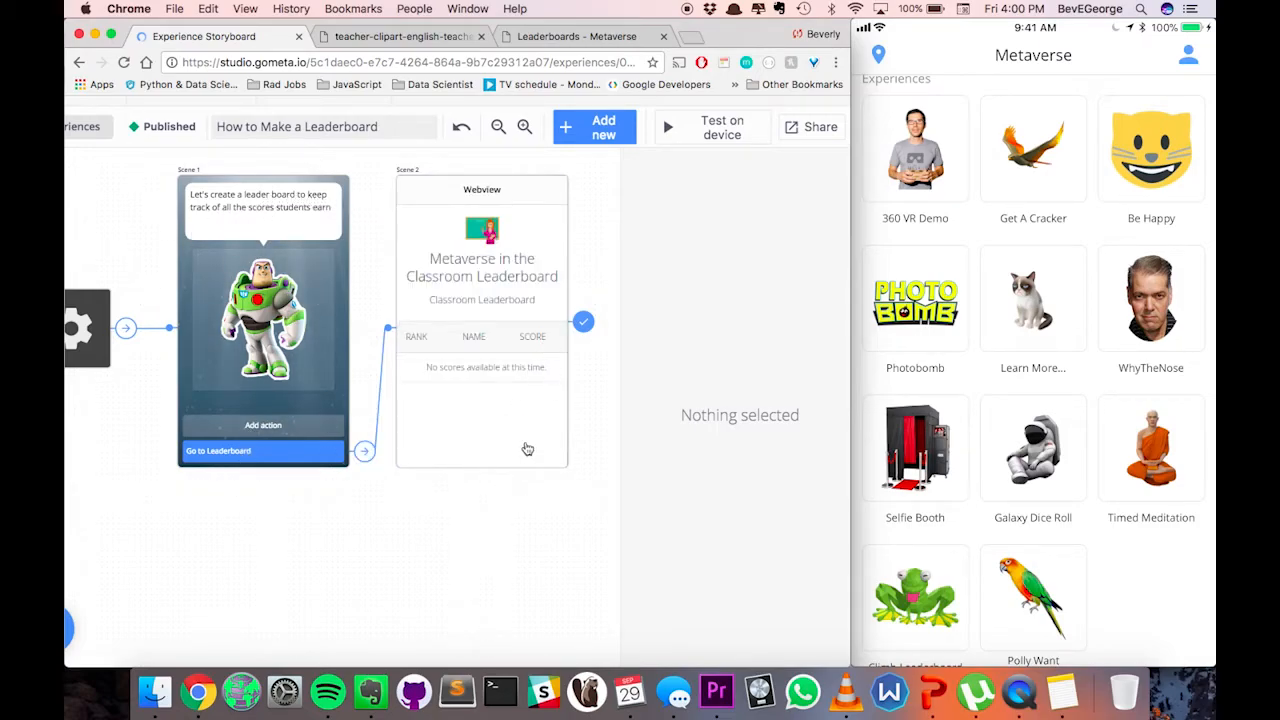
Test the experience on the device and try to advance past the leaderboard web view
left_click(723, 135)
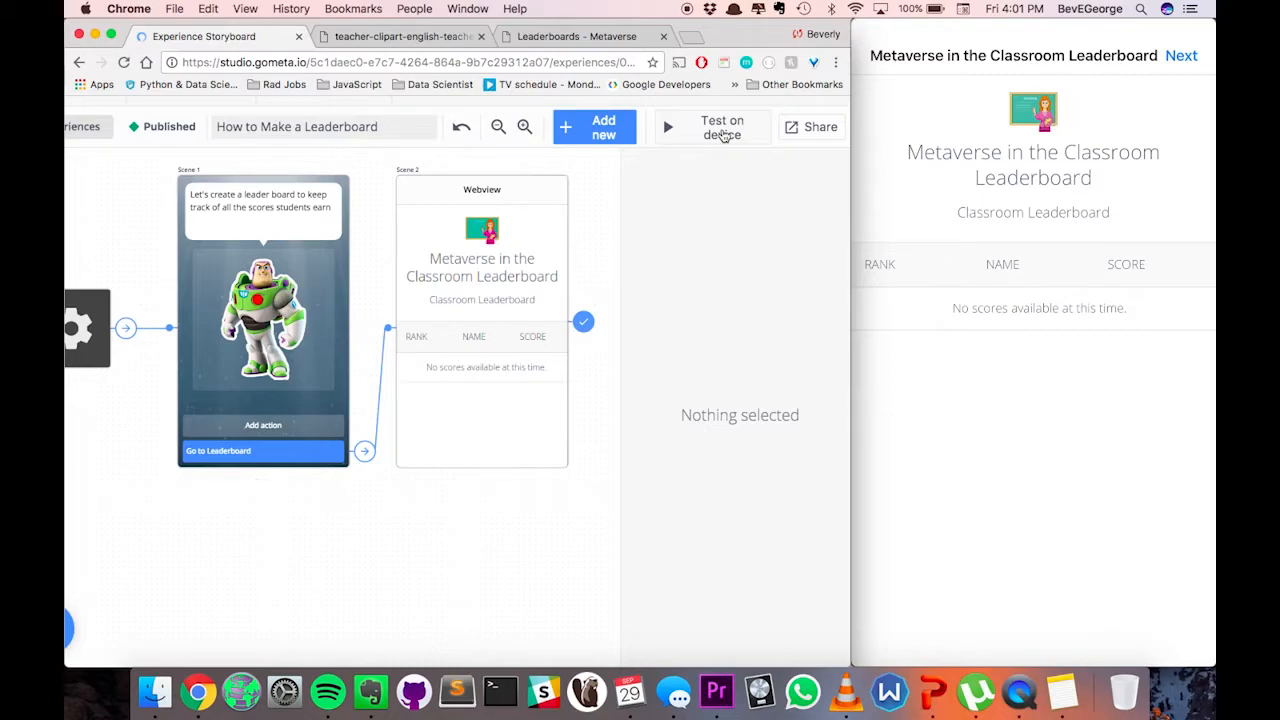
mouse_move(1186, 94)
left_click(1178, 60)
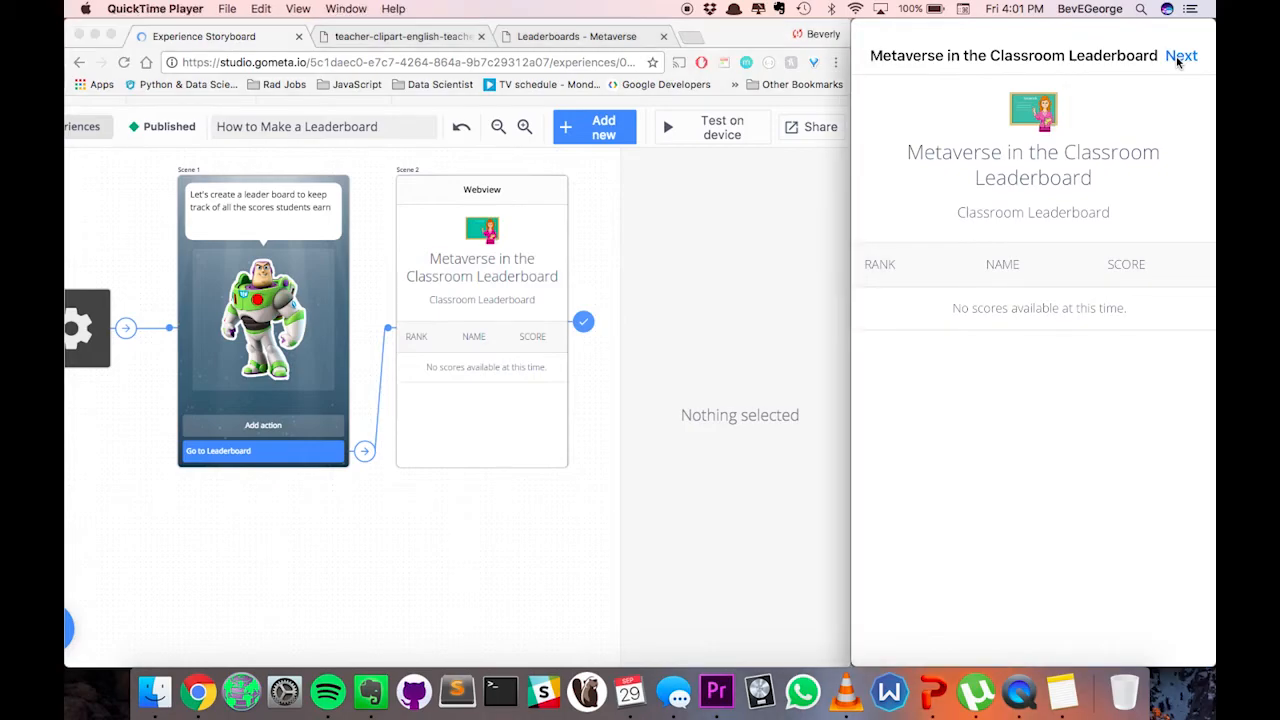